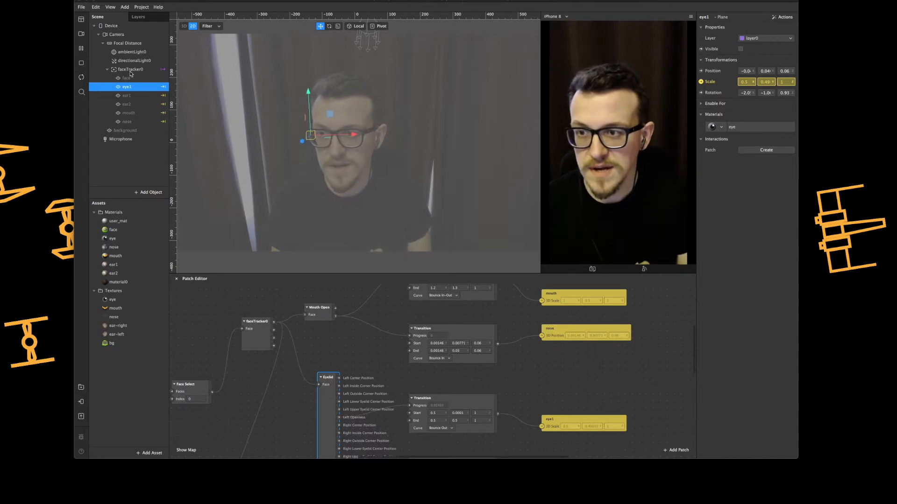
Make the eye1 plane visible and move its 3D Scale patch level with the Left Openness transition.
{"action": "left_click", "coordinate": [741, 48]}
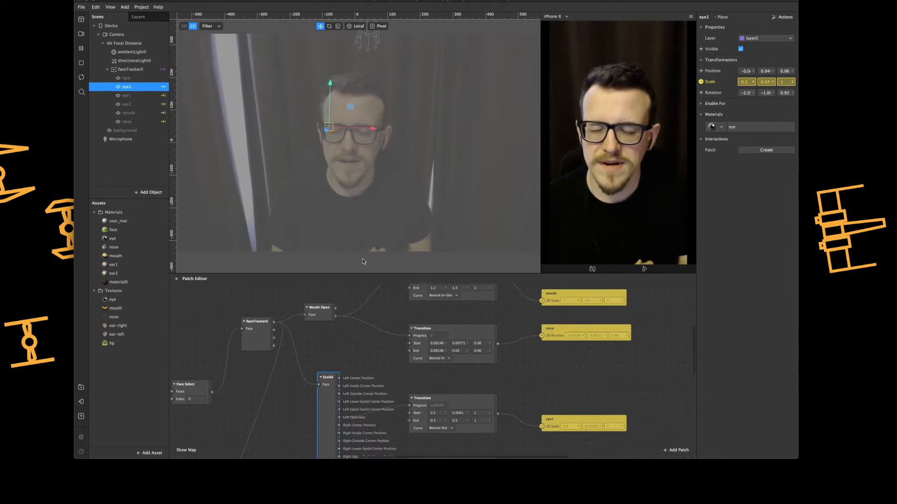
{"action": "scroll", "coordinate": [376, 340], "scroll_direction": "down", "scroll_amount": 3}
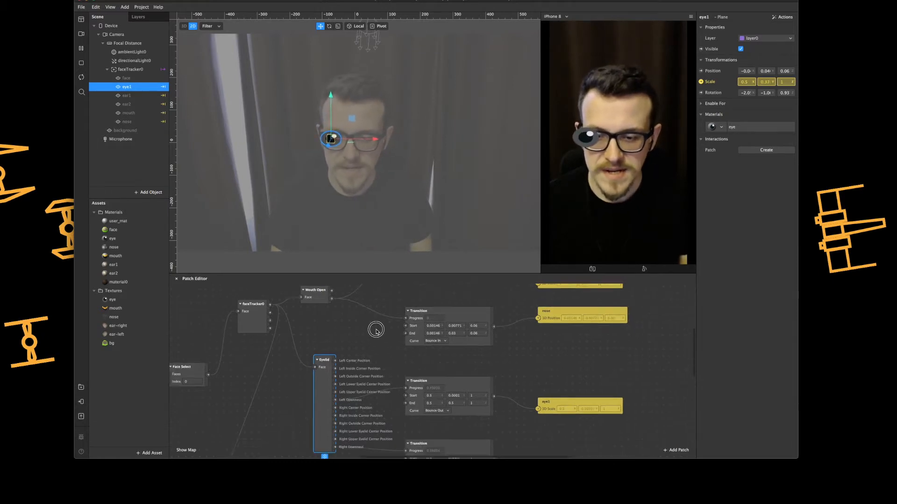
{"action": "scroll", "coordinate": [379, 345], "scroll_direction": "up", "scroll_amount": 1}
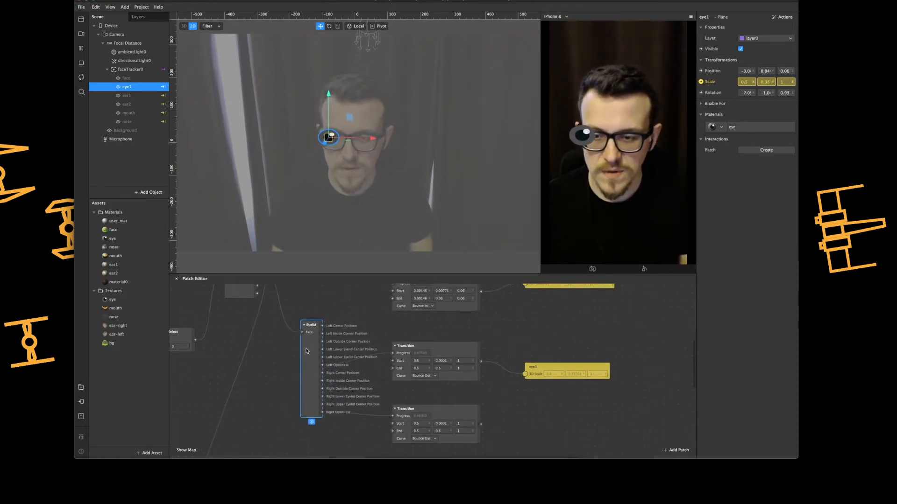
{"action": "left_click", "coordinate": [458, 352]}
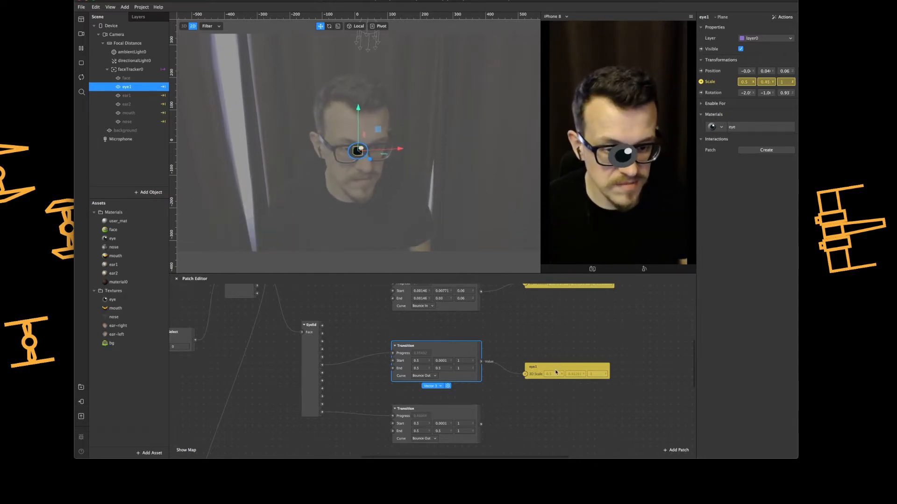
{"action": "left_click_drag", "start_coordinate": [556, 372], "coordinate": [555, 358]}
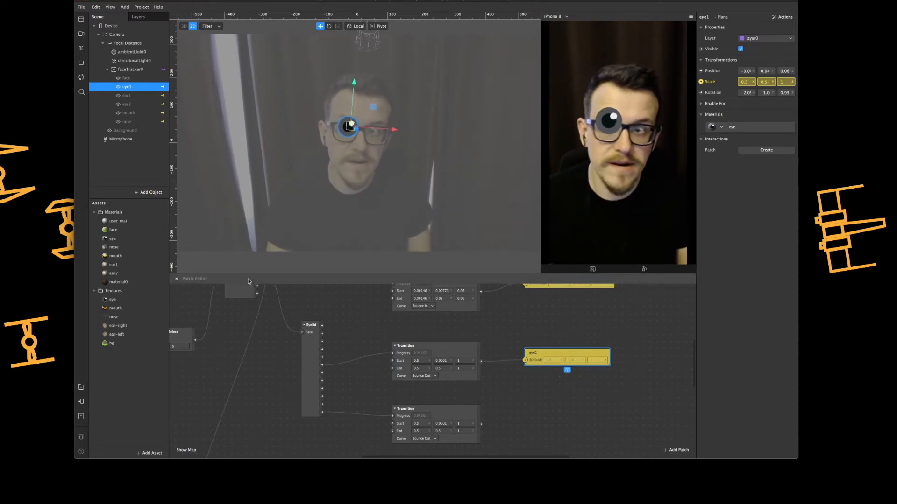
Duplicate eye1 as eye2 under faceTracker0 and create a patch for the Scale of eye2.
{"action": "key", "text": "super+d"}
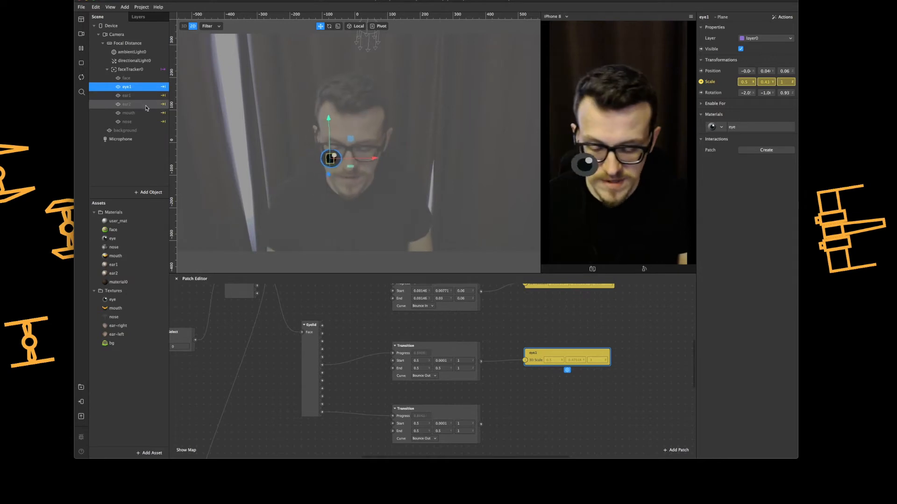
{"action": "left_click", "coordinate": [140, 96]}
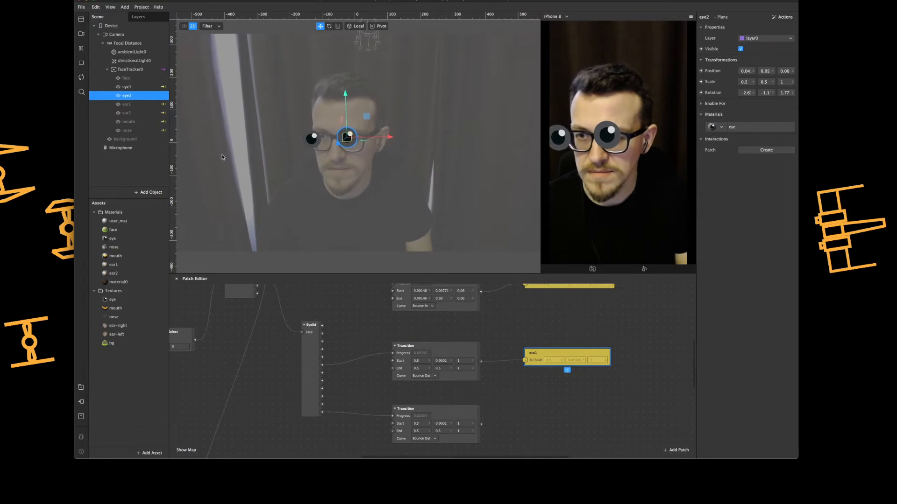
{"action": "left_click", "coordinate": [701, 82]}
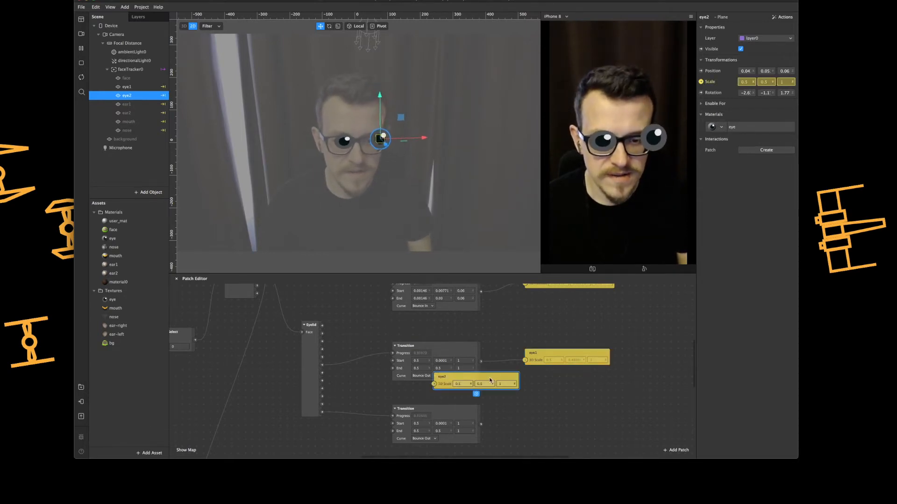
Place the eye2 scale patch beneath the eye1 patch and connect the Right Openness transition's output to its 3D Scale.
{"action": "left_click_drag", "start_coordinate": [491, 380], "coordinate": [583, 419]}
{"action": "scroll", "coordinate": [486, 365], "scroll_direction": "down", "scroll_amount": 3}
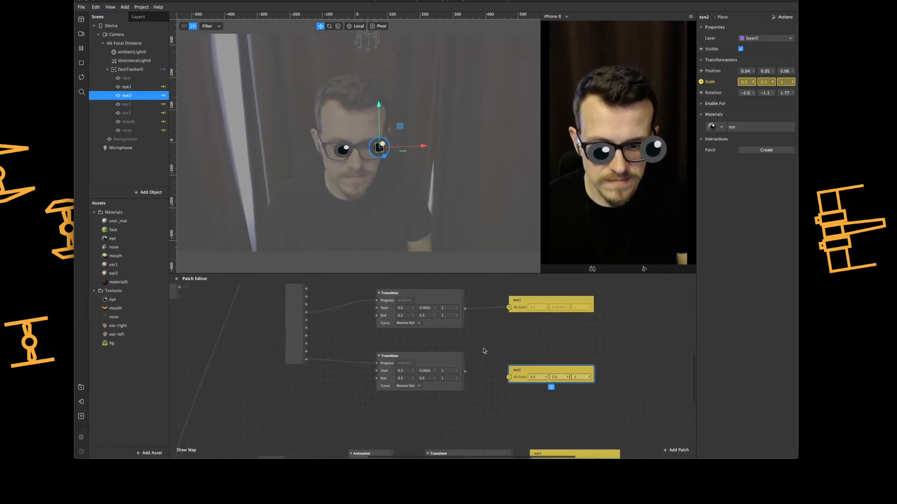
{"action": "left_click", "coordinate": [434, 359]}
{"action": "left_click_drag", "start_coordinate": [458, 379], "coordinate": [509, 377]}
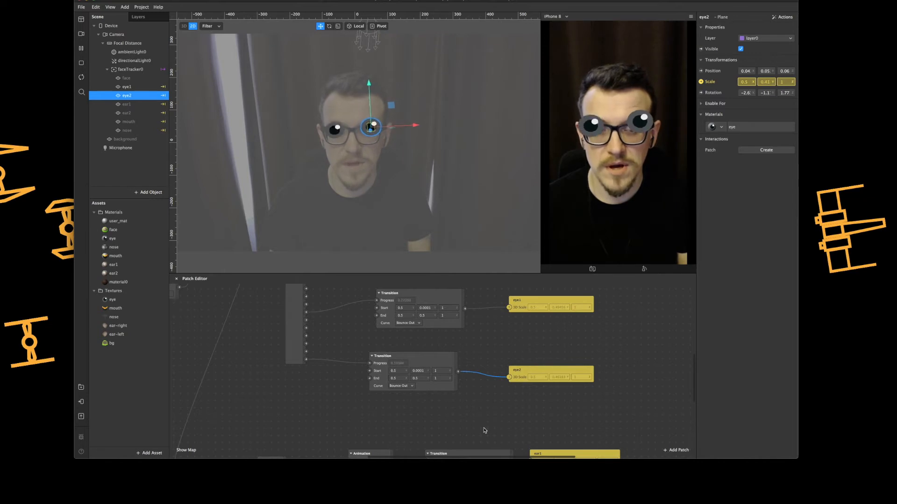
Move the Face Finder and Face Select patches up in line with faceTracker0, and shift the Eyelid patch slightly up.
{"action": "left_click_drag", "start_coordinate": [308, 404], "coordinate": [407, 460]}
{"action": "left_click_drag", "start_coordinate": [287, 384], "coordinate": [340, 459]}
{"action": "left_click_drag", "start_coordinate": [288, 402], "coordinate": [289, 354]}
{"action": "left_click_drag", "start_coordinate": [207, 384], "coordinate": [217, 334]}
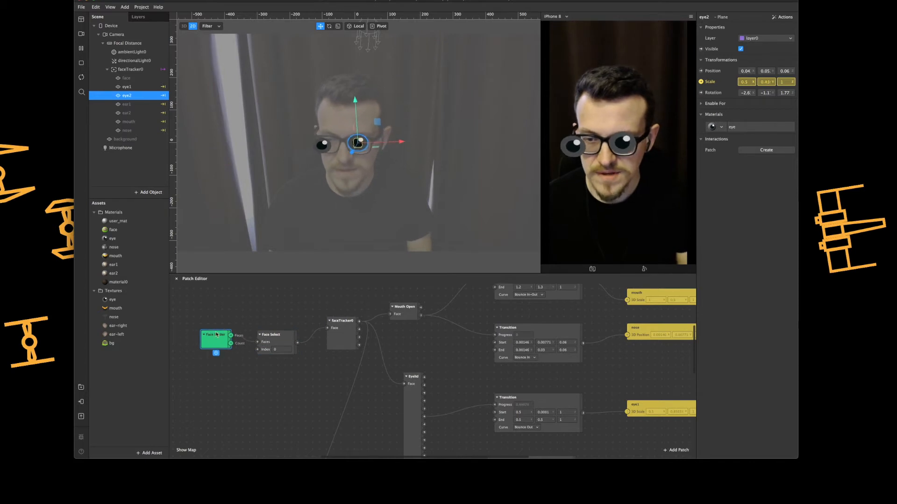
{"action": "left_click_drag", "start_coordinate": [290, 343], "coordinate": [290, 336]}
{"action": "left_click", "coordinate": [341, 346]}
{"action": "scroll", "coordinate": [378, 416], "scroll_direction": "down", "scroll_amount": 2}
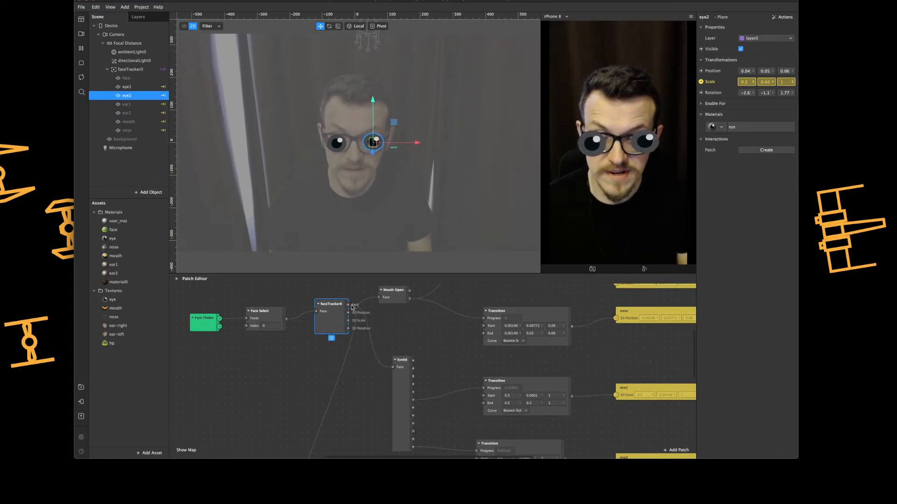
{"action": "left_click_drag", "start_coordinate": [397, 397], "coordinate": [390, 390]}
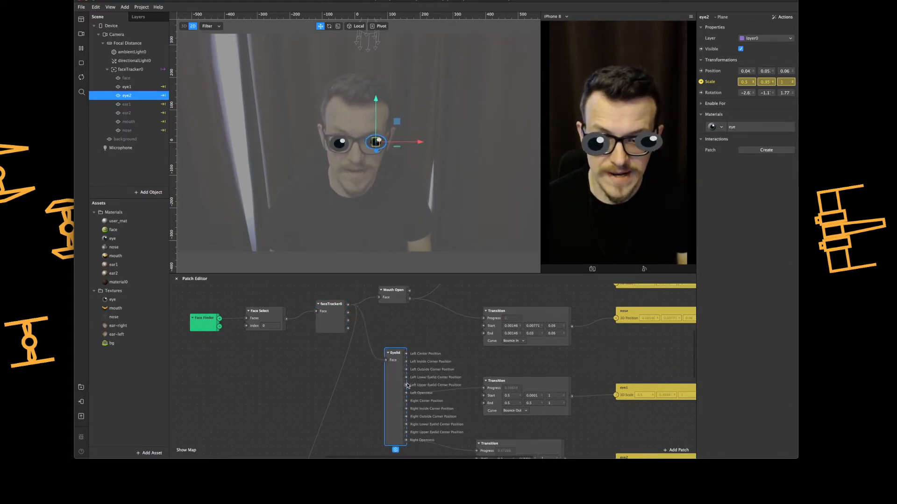
{"action": "scroll", "coordinate": [472, 366], "scroll_direction": "right", "scroll_amount": 5}
{"action": "scroll", "coordinate": [473, 366], "scroll_direction": "down", "scroll_amount": 1}
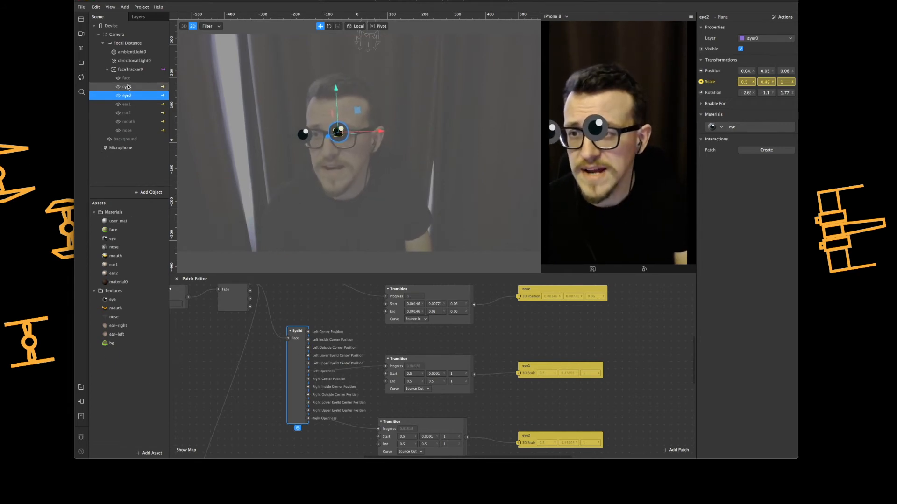
Make the ear1, ear2, mouth and nose planes visible together.
{"action": "left_click", "coordinate": [127, 104]}
{"action": "left_click", "coordinate": [127, 130], "text": "shift"}
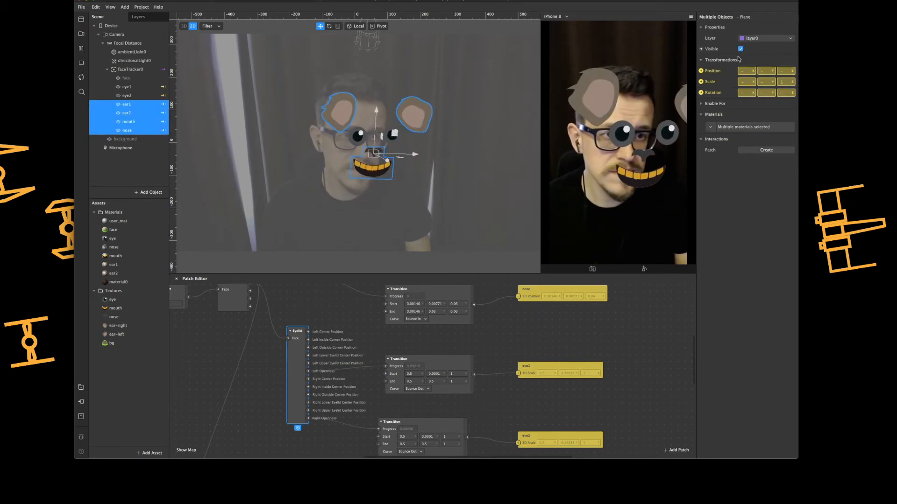
{"action": "left_click", "coordinate": [150, 78]}
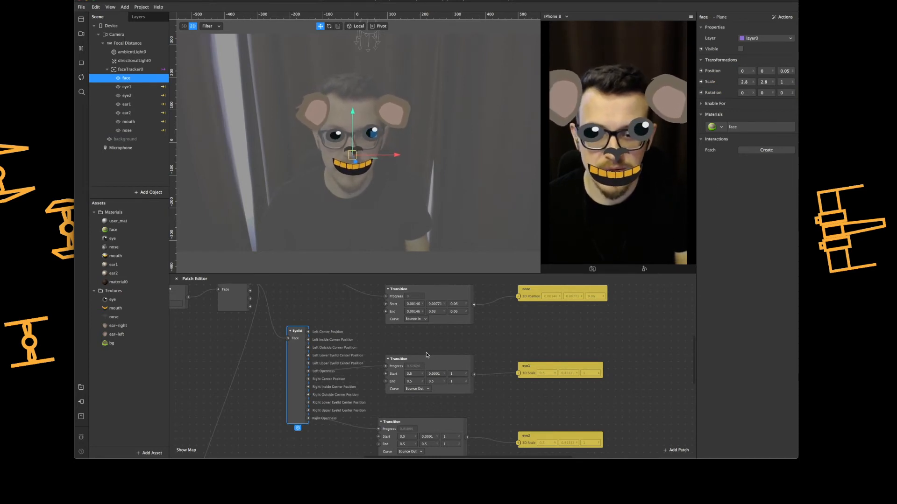
Move the faceTracker0 patch slightly up and place the Mouth Open patch above it, level with the mouth transition.
{"action": "scroll", "coordinate": [434, 354], "scroll_direction": "up", "scroll_amount": 5}
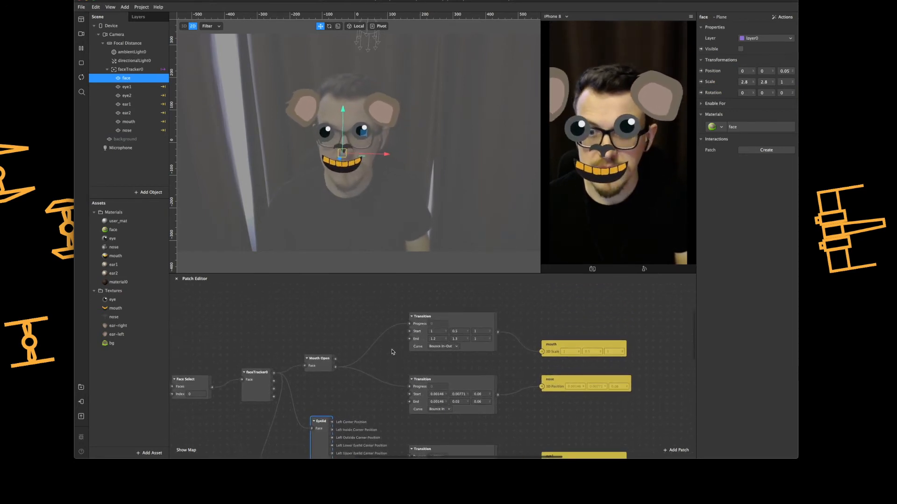
{"action": "left_click_drag", "start_coordinate": [260, 389], "coordinate": [260, 382]}
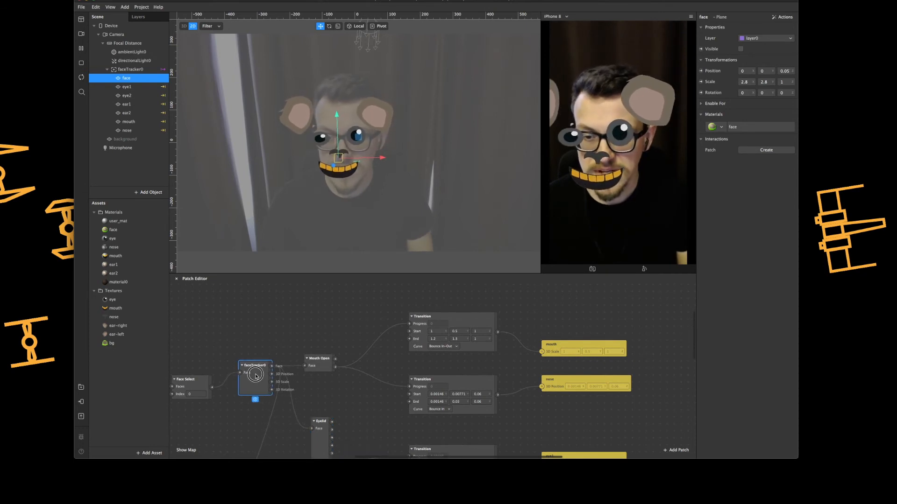
{"action": "left_click_drag", "start_coordinate": [326, 365], "coordinate": [326, 336]}
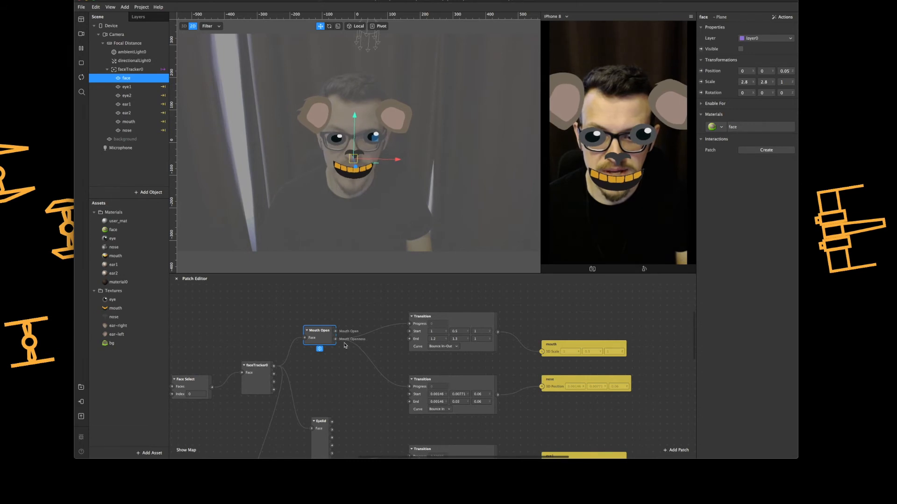
{"action": "scroll", "coordinate": [344, 349], "scroll_direction": "up", "scroll_amount": 2}
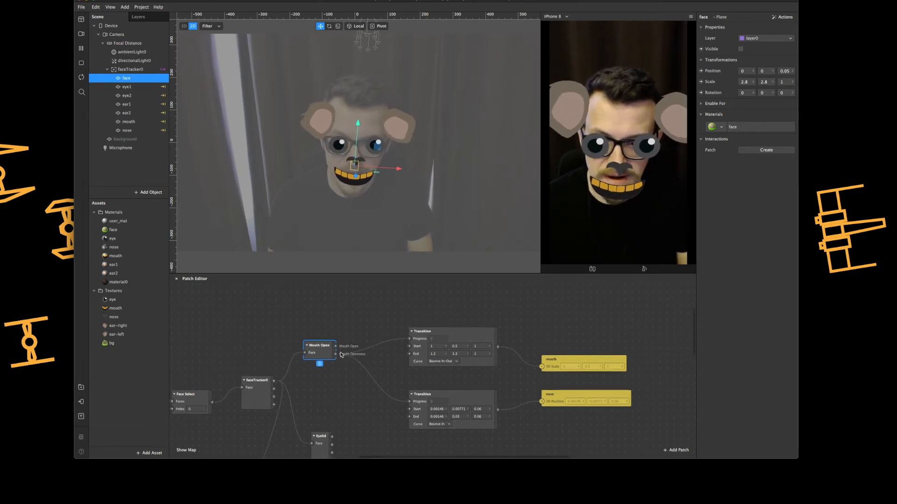
Align the two Mouth Open transitions in rows with the mouth 3D Scale and nose 3D Position patches.
{"action": "left_click_drag", "start_coordinate": [459, 338], "coordinate": [466, 330]}
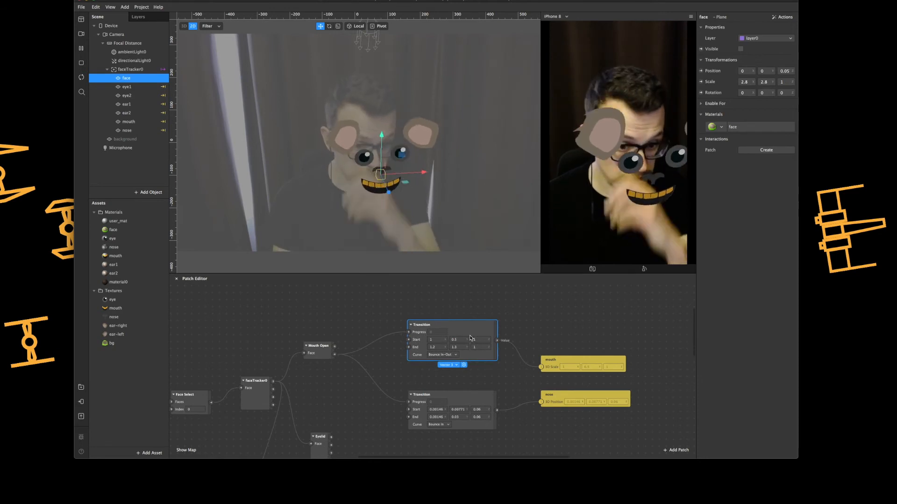
{"action": "left_click_drag", "start_coordinate": [575, 364], "coordinate": [575, 338]}
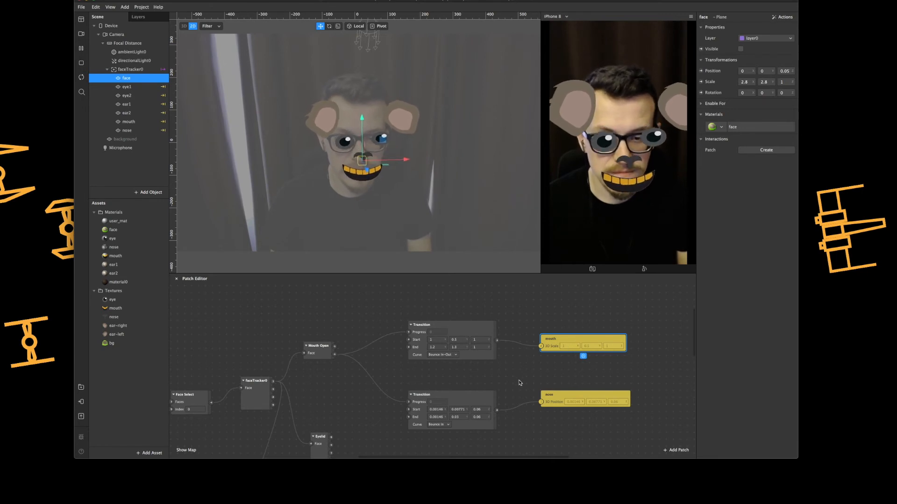
{"action": "left_click_drag", "start_coordinate": [467, 395], "coordinate": [468, 381]}
{"action": "left_click_drag", "start_coordinate": [564, 389], "coordinate": [564, 381]}
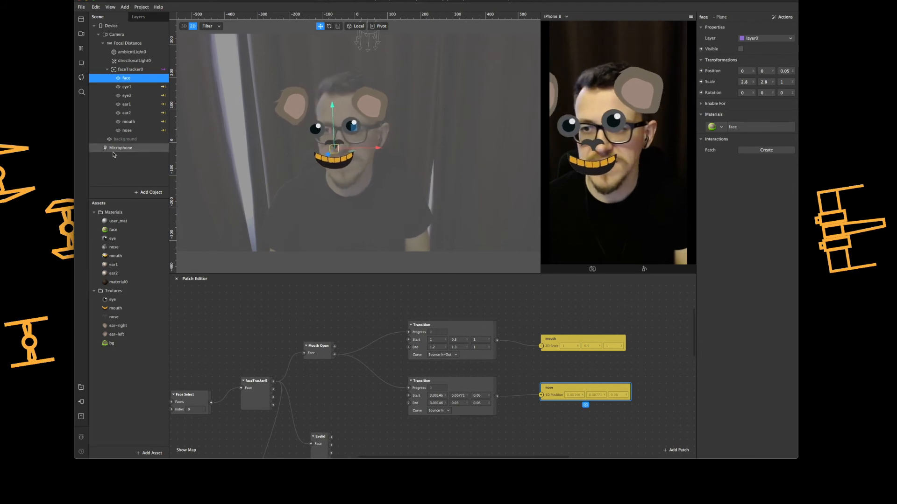
Enable Alpha Test in the render options of the mouth material.
{"action": "left_click", "coordinate": [121, 258]}
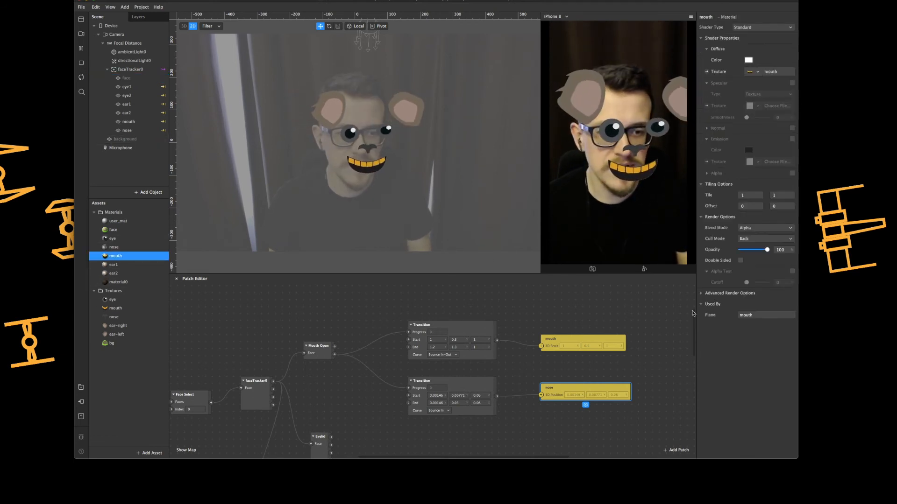
{"action": "left_click", "coordinate": [792, 271]}
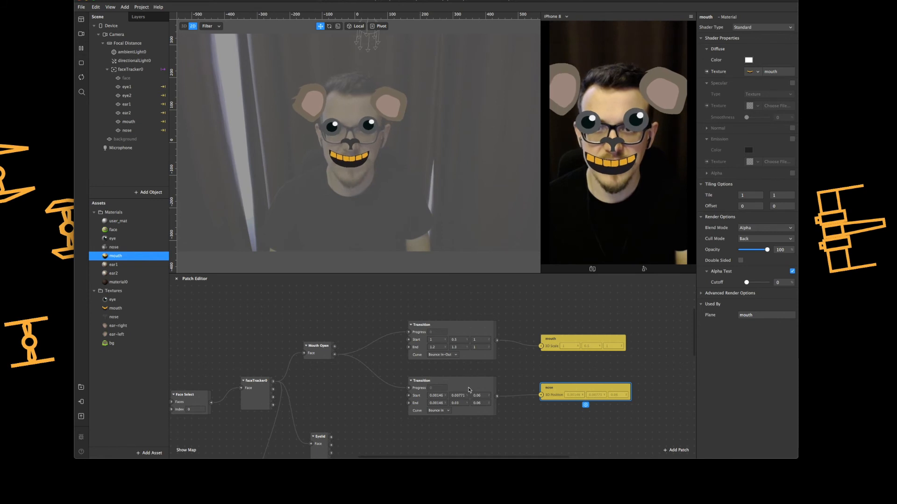
Make the face plane and the background plane visible.
{"action": "left_click", "coordinate": [126, 78]}
{"action": "left_click", "coordinate": [741, 49]}
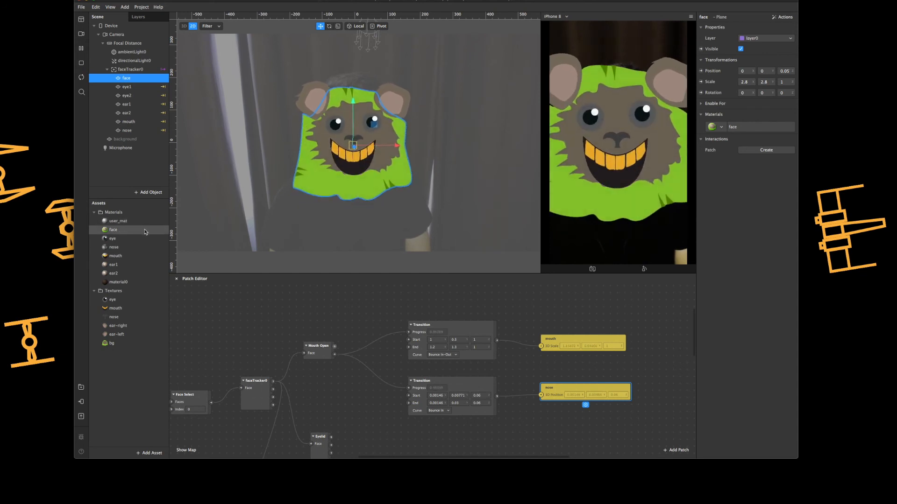
{"action": "left_click", "coordinate": [125, 140]}
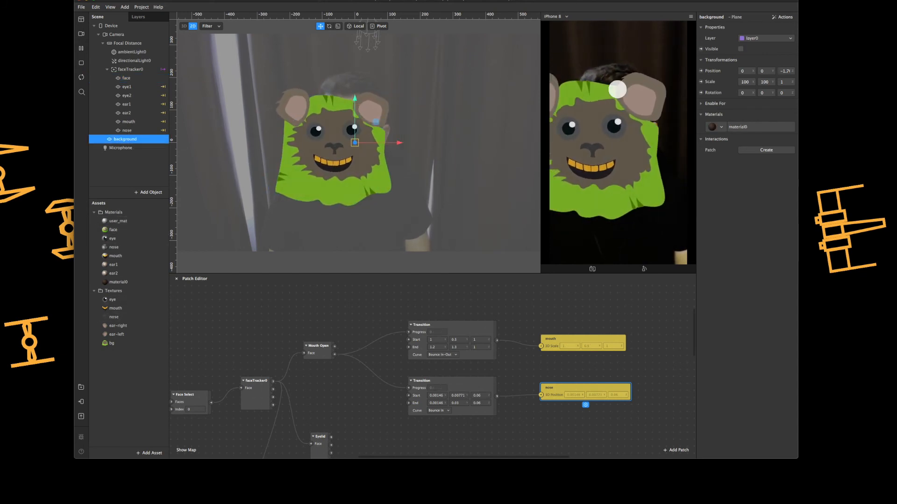
{"action": "left_click", "coordinate": [741, 49]}
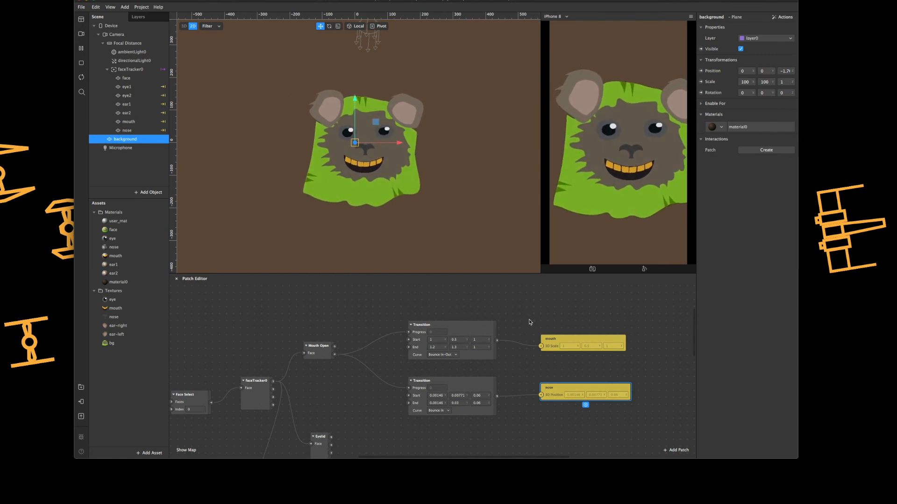
{"action": "scroll", "coordinate": [525, 318], "scroll_direction": "right", "scroll_amount": 3}
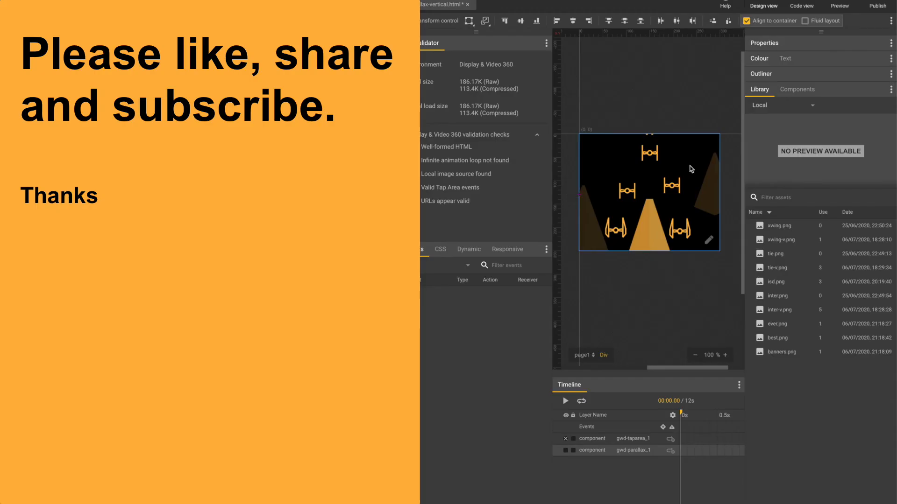
Switch to Google Web Designer, open the banner's parallax component for editing and view its Middle state.
{"action": "left_click", "coordinate": [709, 241]}
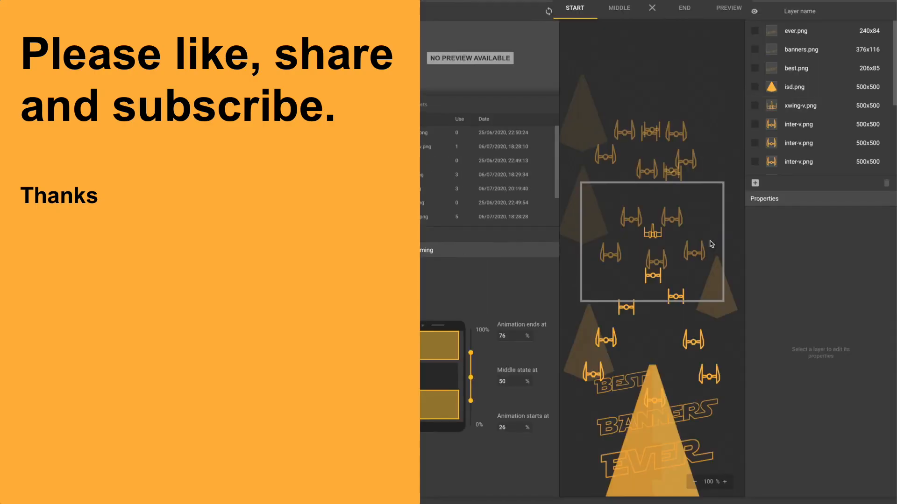
{"action": "left_click_drag", "start_coordinate": [894, 37], "coordinate": [893, 36]}
{"action": "left_click", "coordinate": [617, 9]}
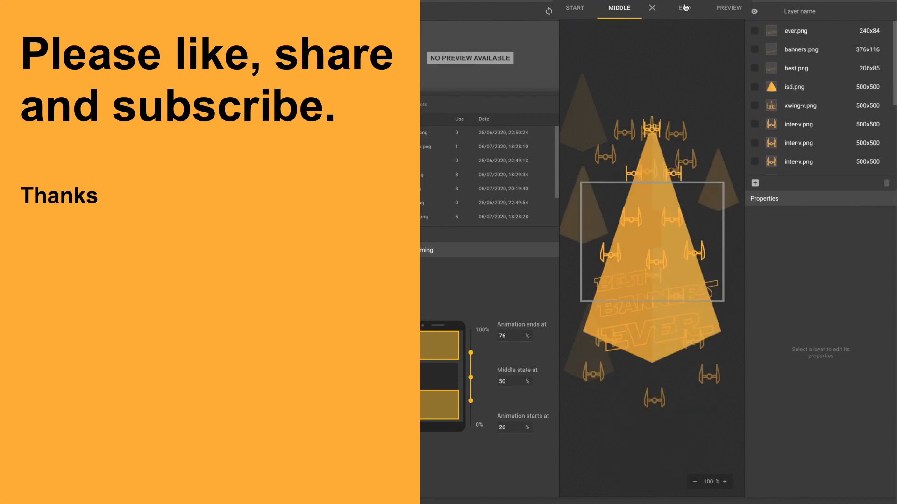